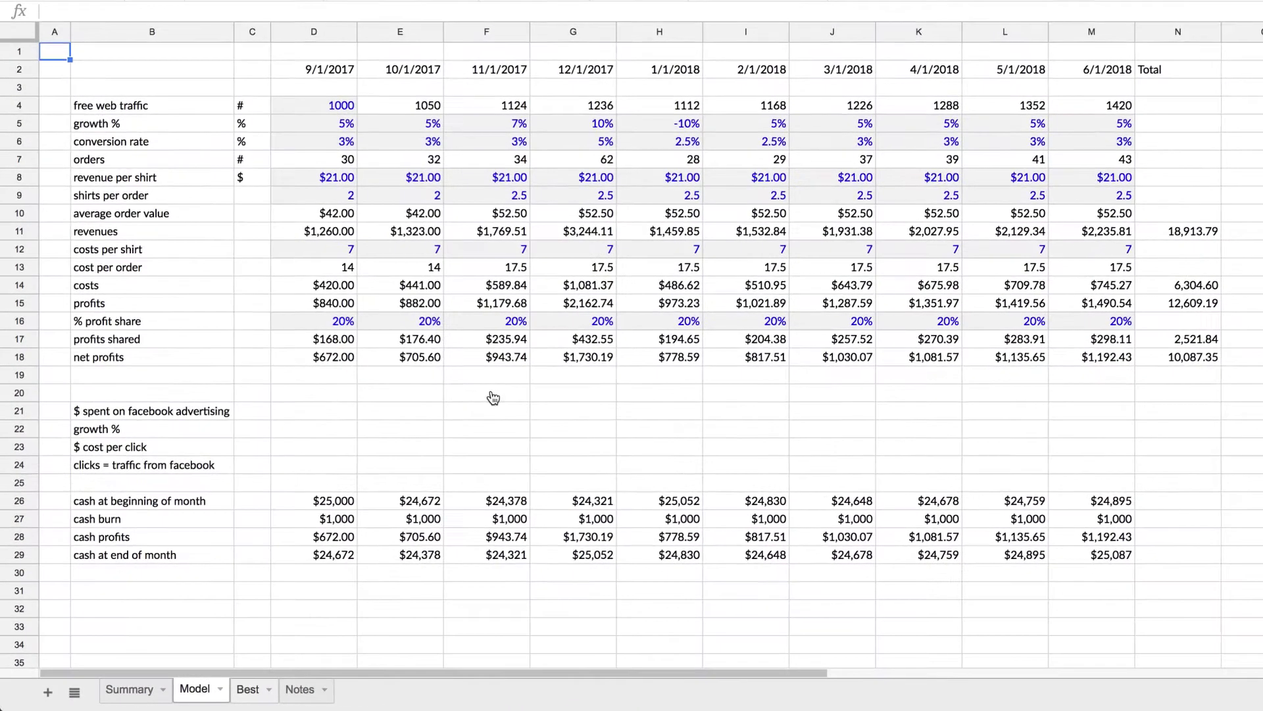
View the Best sheet of the shirt business model and open the Notes sheet.
{"action": "left_click", "coordinate": [354, 683]}
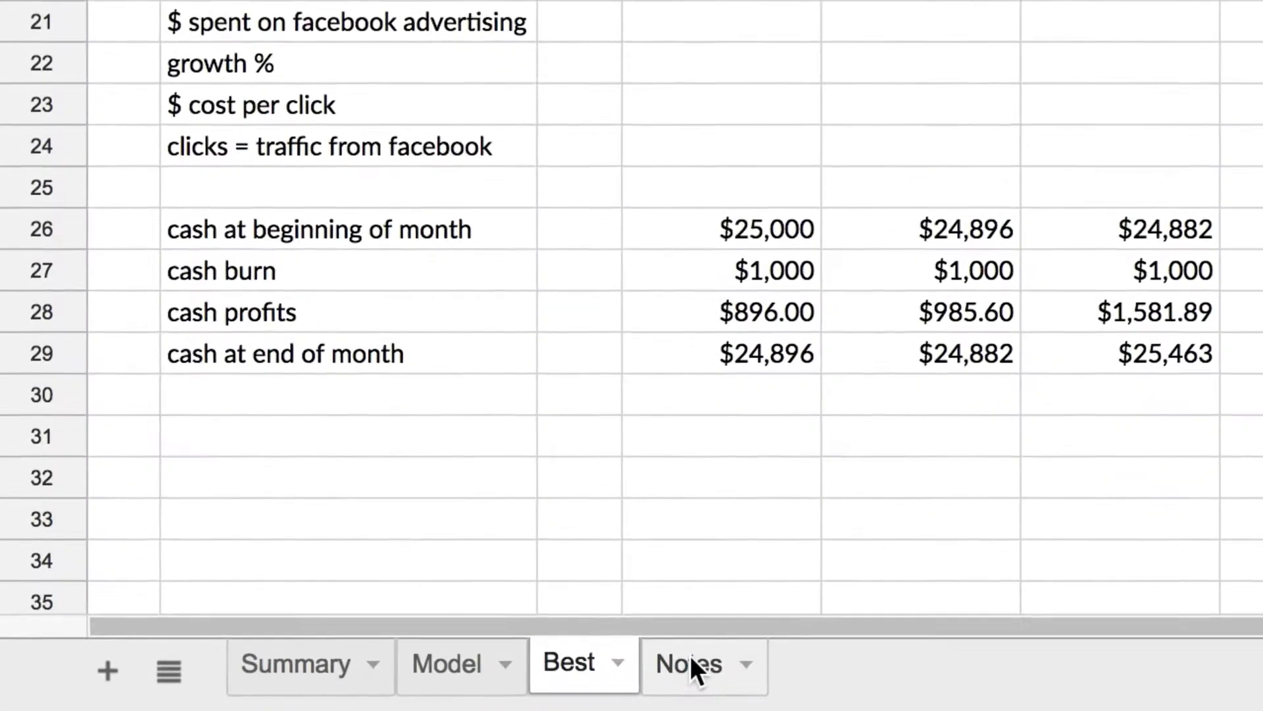
{"action": "left_click", "coordinate": [301, 689]}
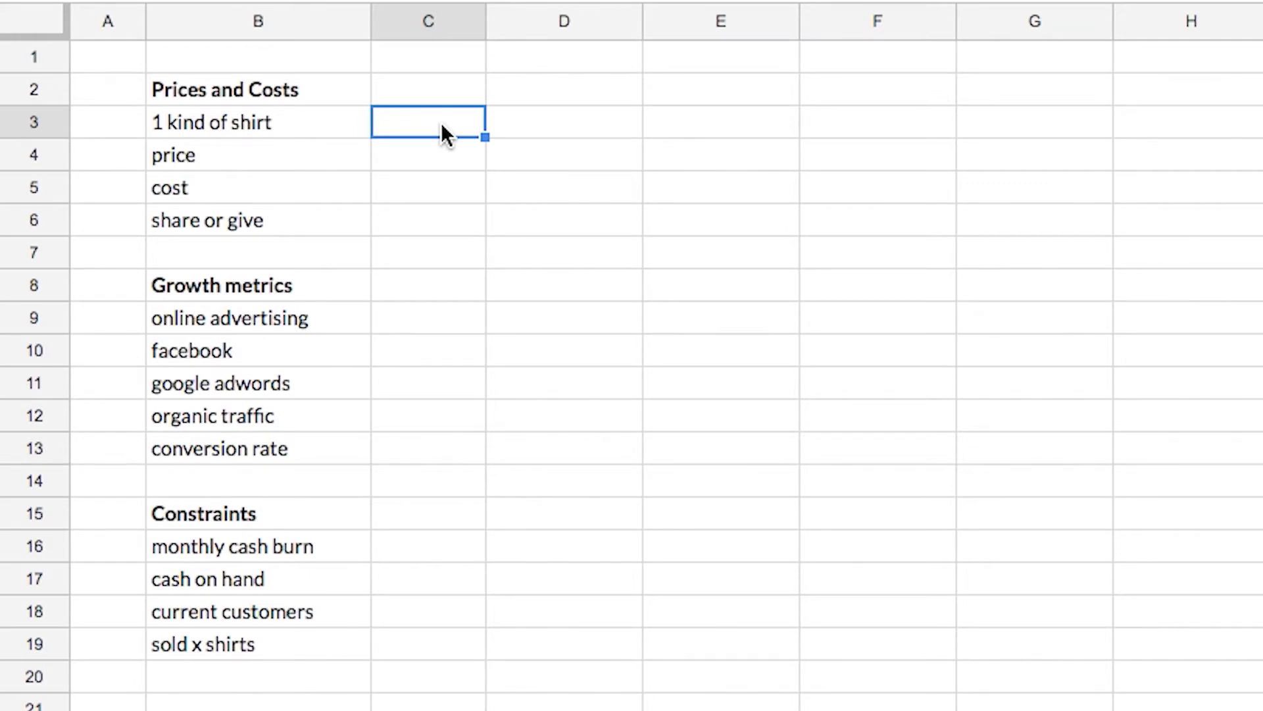
Under Prices and Costs, enter 21 for the price and 7 for the cost in column C.
{"action": "key", "text": "Down"}
{"action": "key", "text": "Return"}
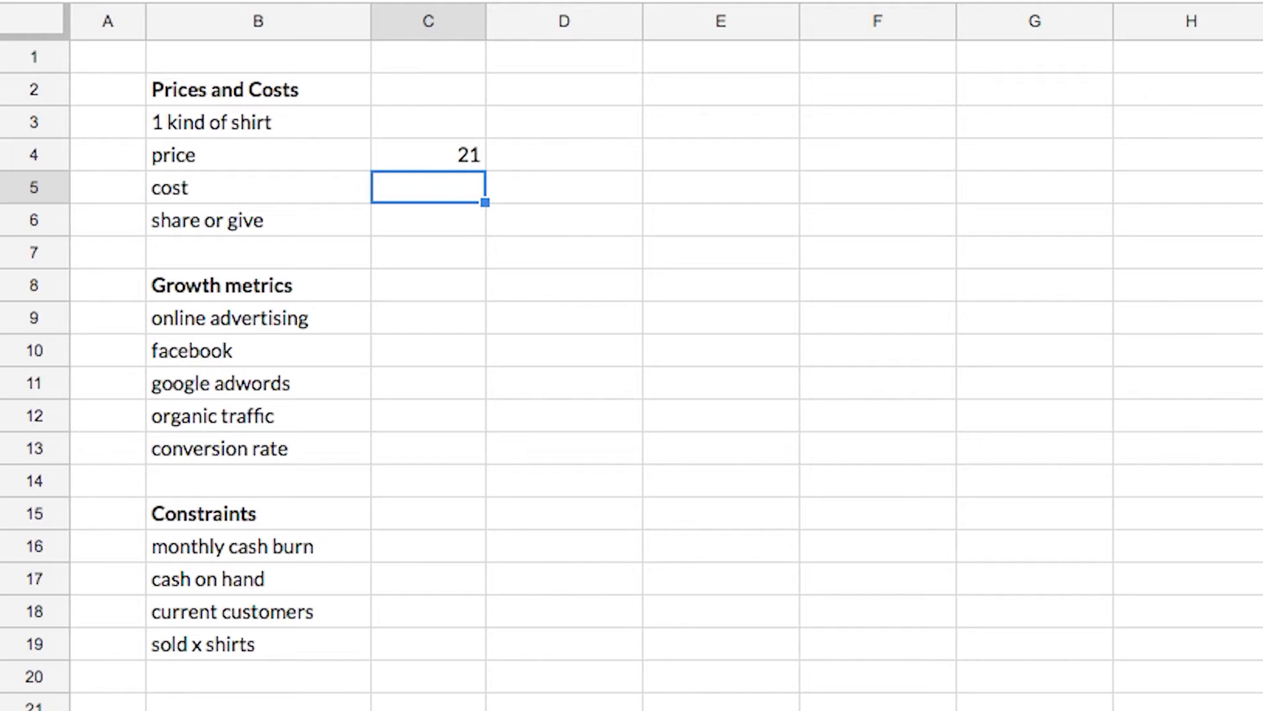
{"action": "key", "text": "Return"}
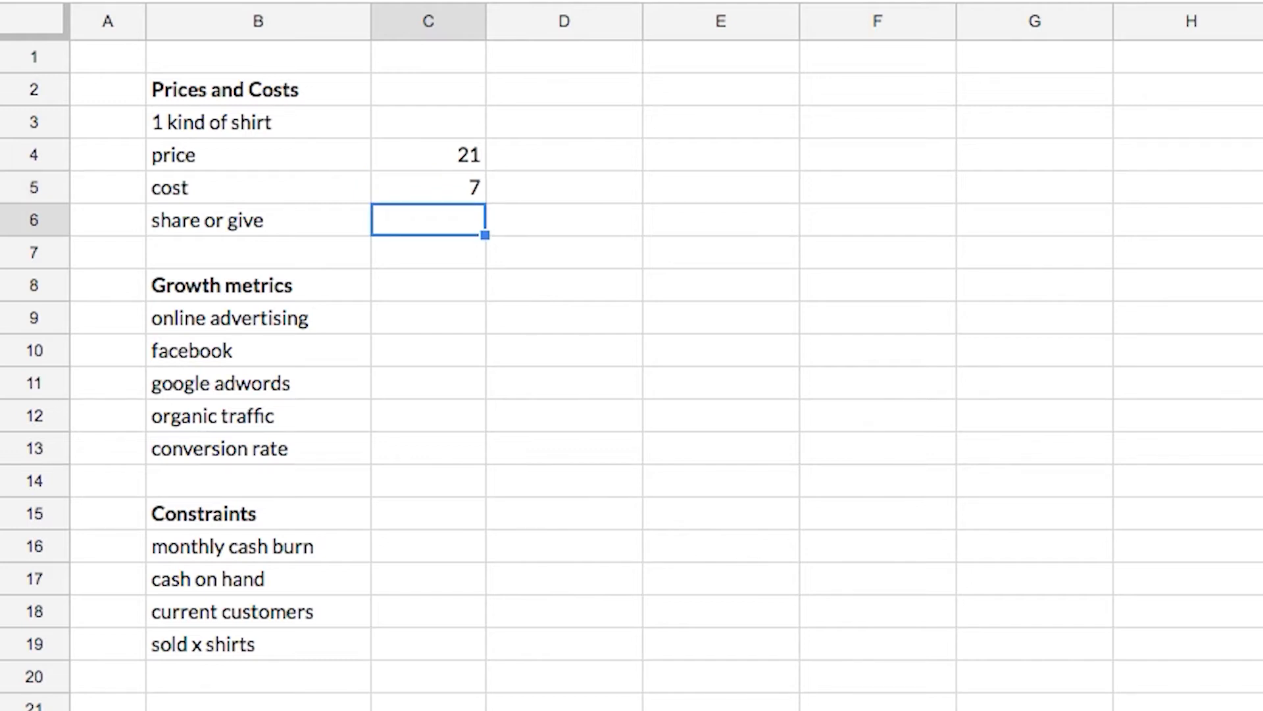
Set share or give to 20% in C6 and add the note "profits" beside it.
{"action": "type", "text": "20%"}
{"action": "key", "text": "Return"}
{"action": "key", "text": "Up"}
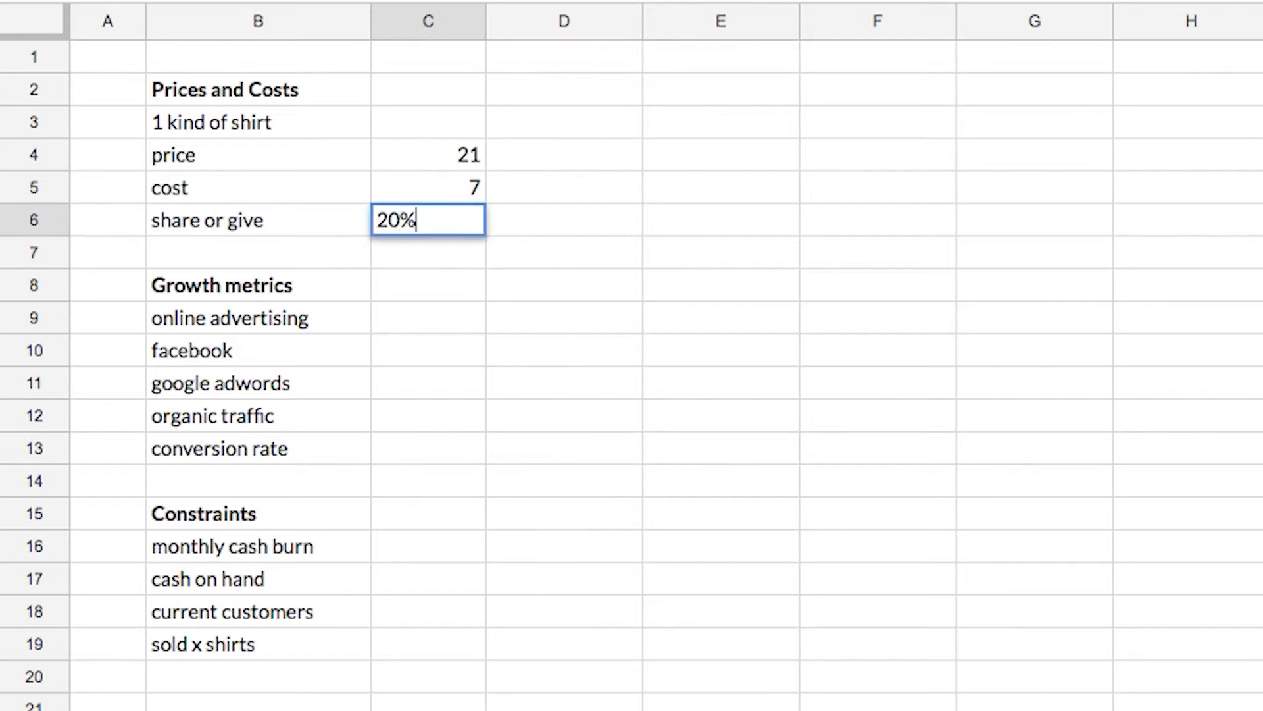
{"action": "key", "text": "Return"}
{"action": "key", "text": "Up"}
{"action": "key", "text": "Right"}
{"action": "type", "text": "profits"}
{"action": "key", "text": "Return"}
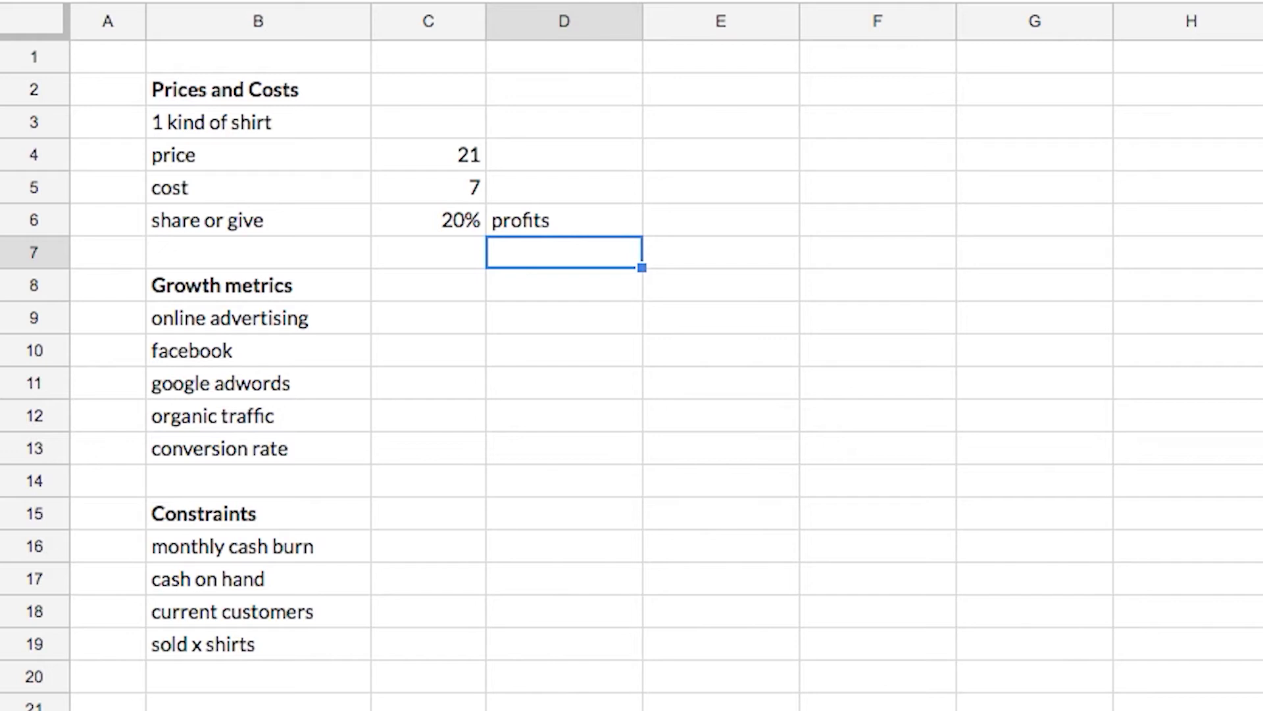
Under Constraints, enter a monthly cash burn of $1,000 and cash on hand of $25,000 in column C.
{"action": "key", "text": "Down"}
{"action": "key", "text": "Down"}
{"action": "key", "text": "Down"}
{"action": "key", "text": "Down"}
{"action": "key", "text": "Down"}
{"action": "key", "text": "Down"}
{"action": "key", "text": "Down"}
{"action": "key", "text": "Down"}
{"action": "key", "text": "Down"}
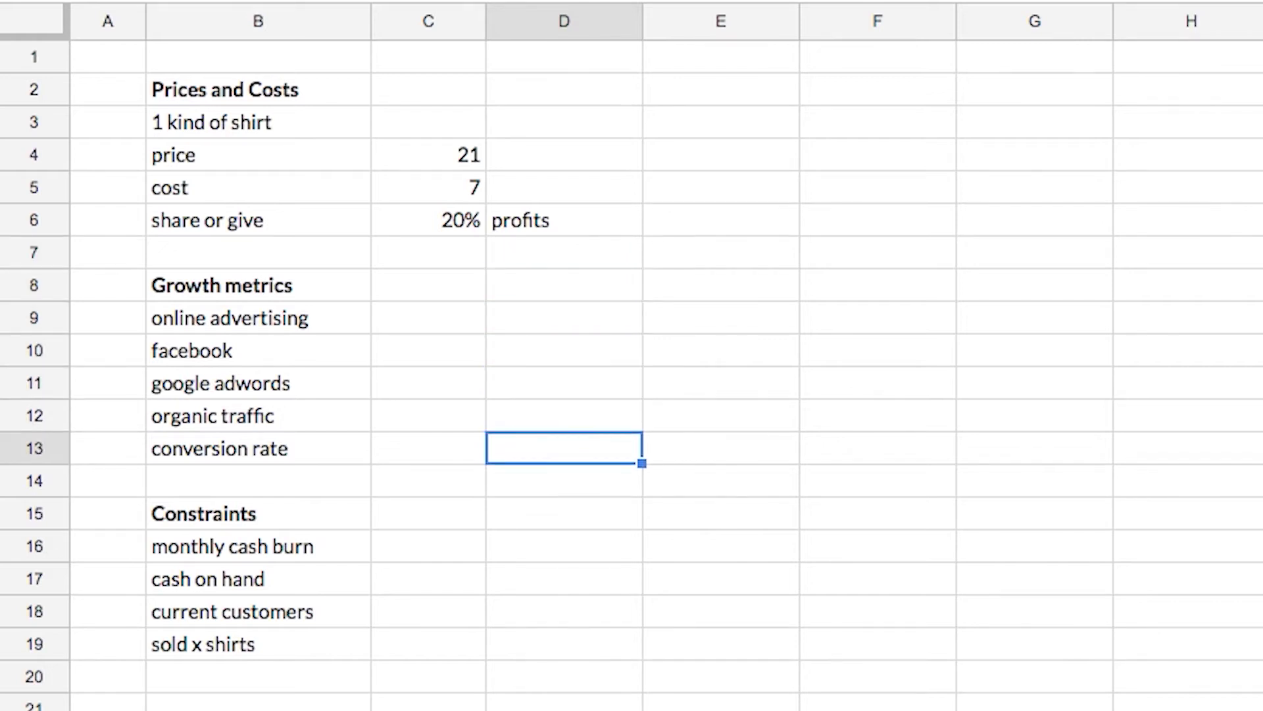
{"action": "key", "text": "Left"}
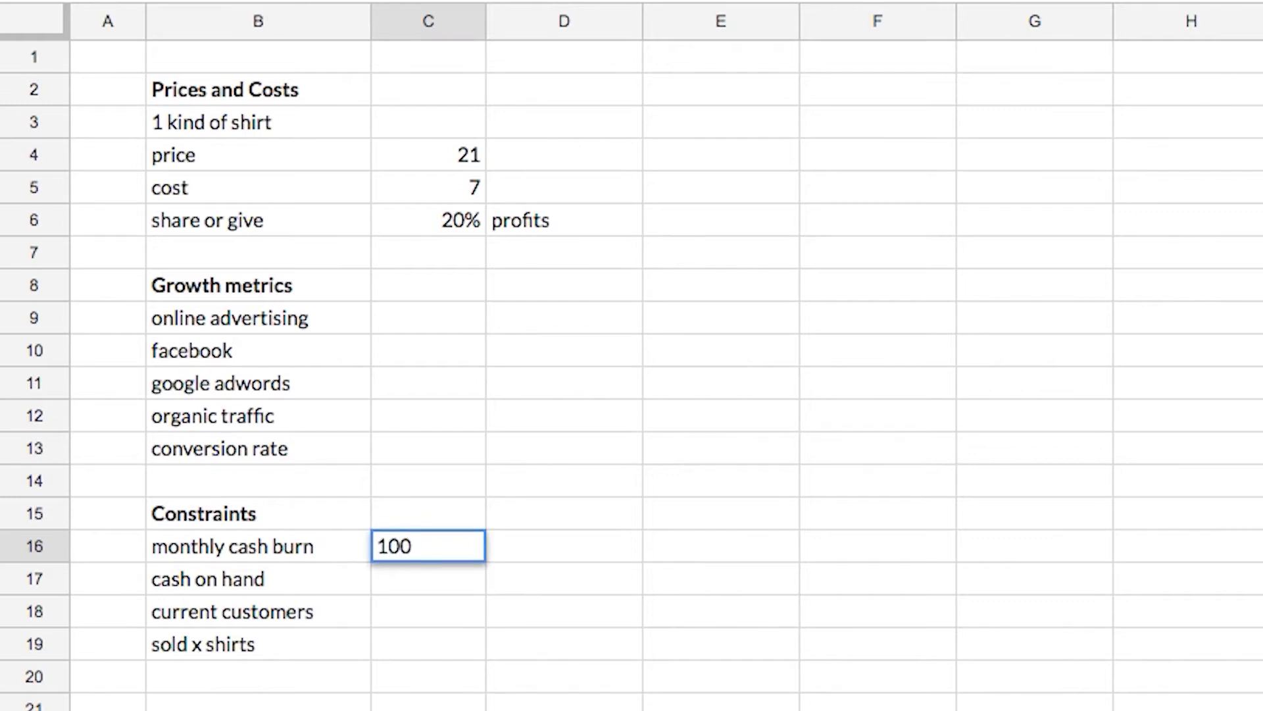
{"action": "key", "text": "Return"}
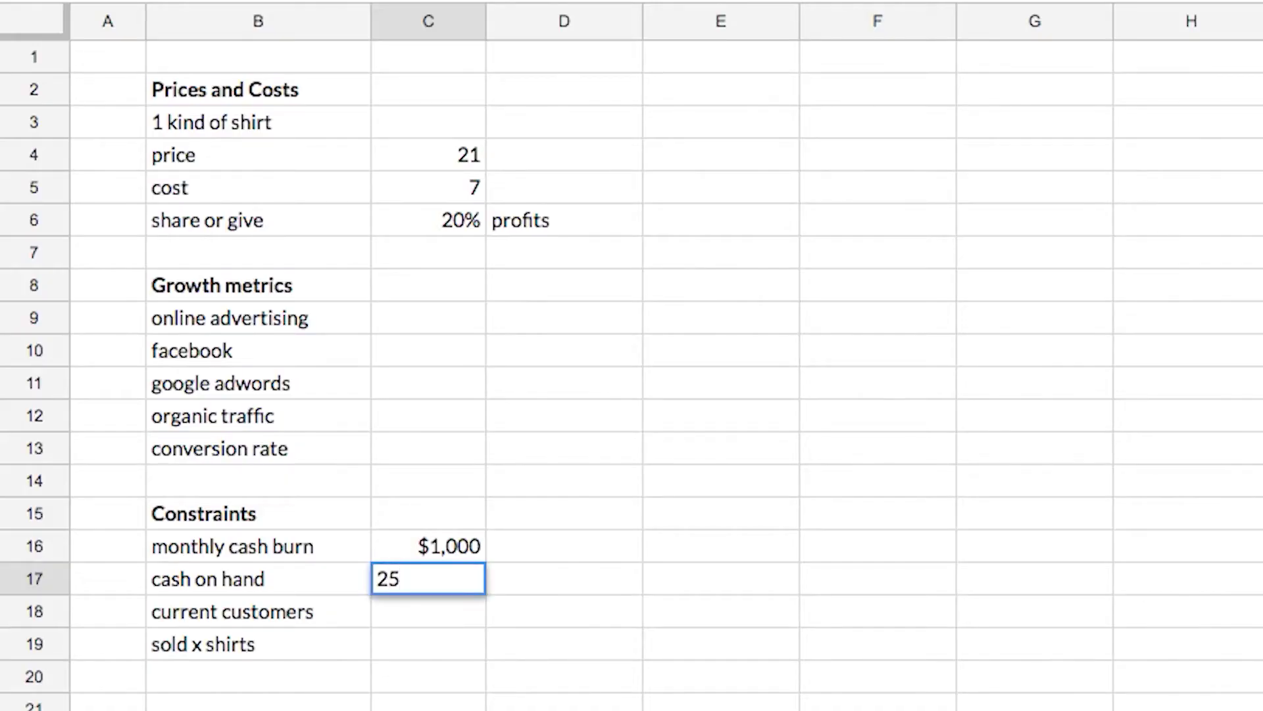
{"action": "type", "text": "00"}
{"action": "key", "text": "Return"}
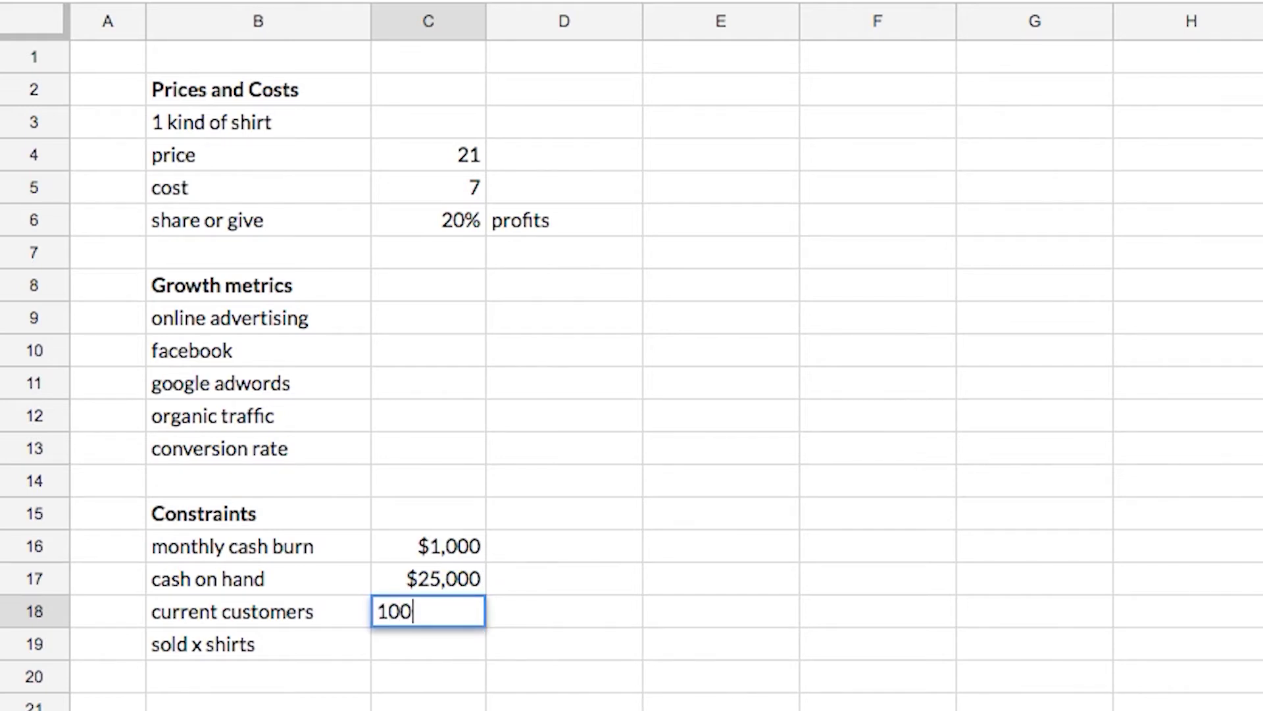
Enter 100 current customers with the note "last month" beside it, and 125 for sold x shirts.
{"action": "key", "text": "Return"}
{"action": "key", "text": "Up"}
{"action": "key", "text": "Right"}
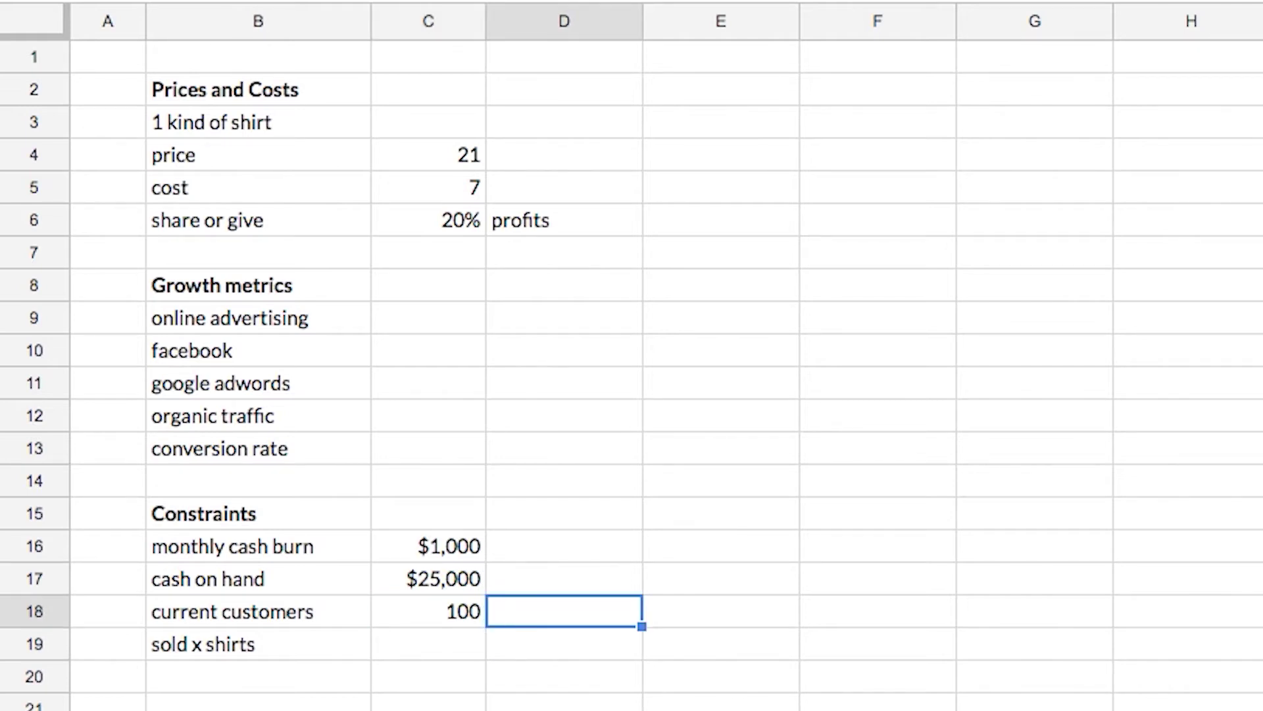
{"action": "key", "text": "Return"}
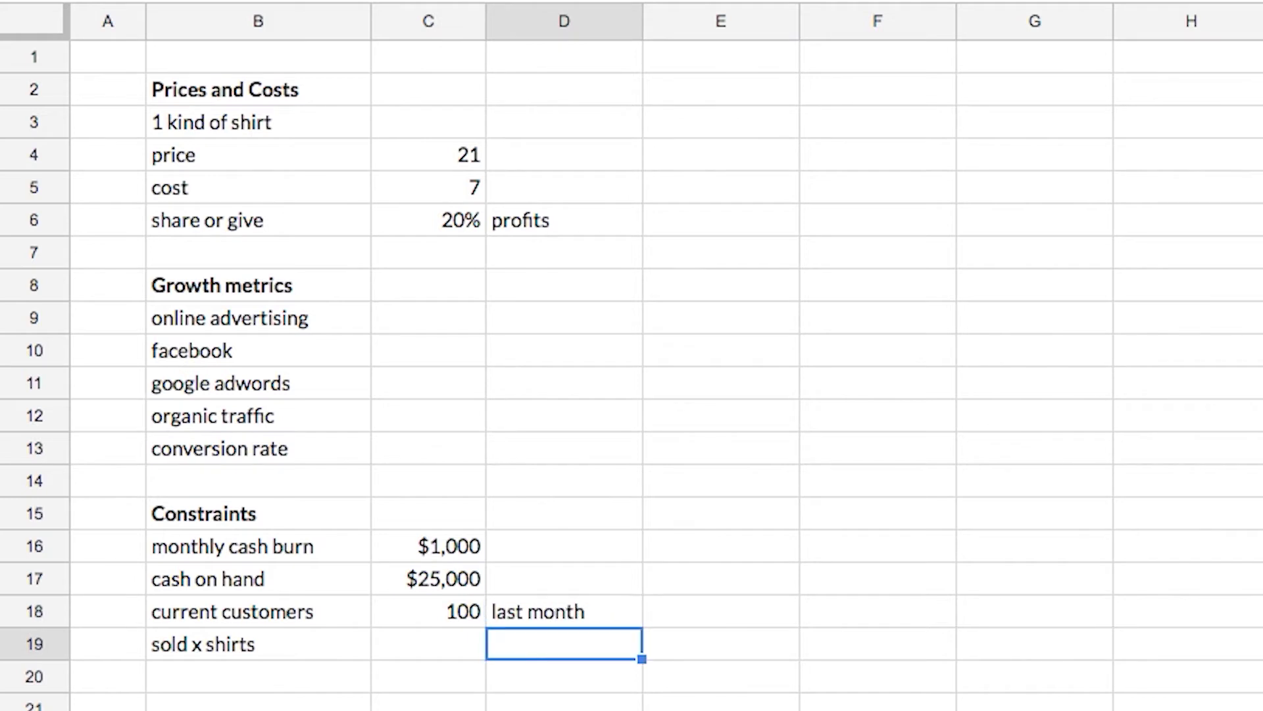
{"action": "key", "text": "Left"}
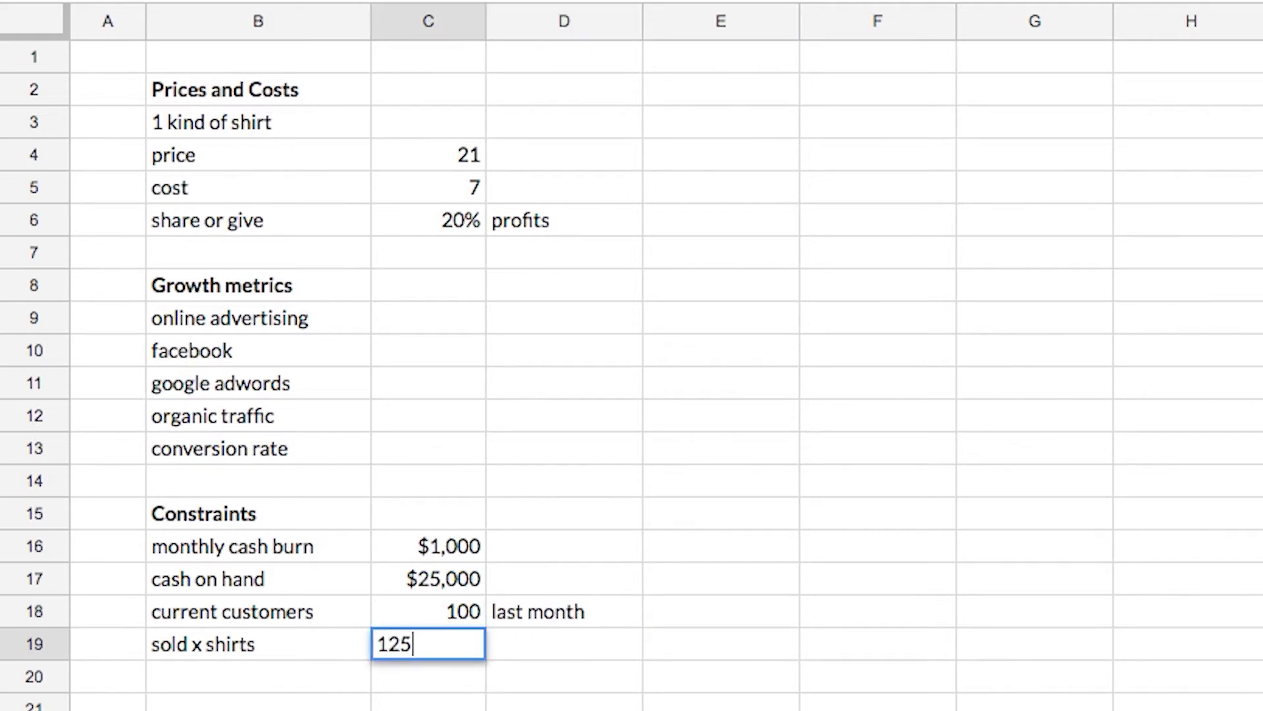
{"action": "key", "text": "Return"}
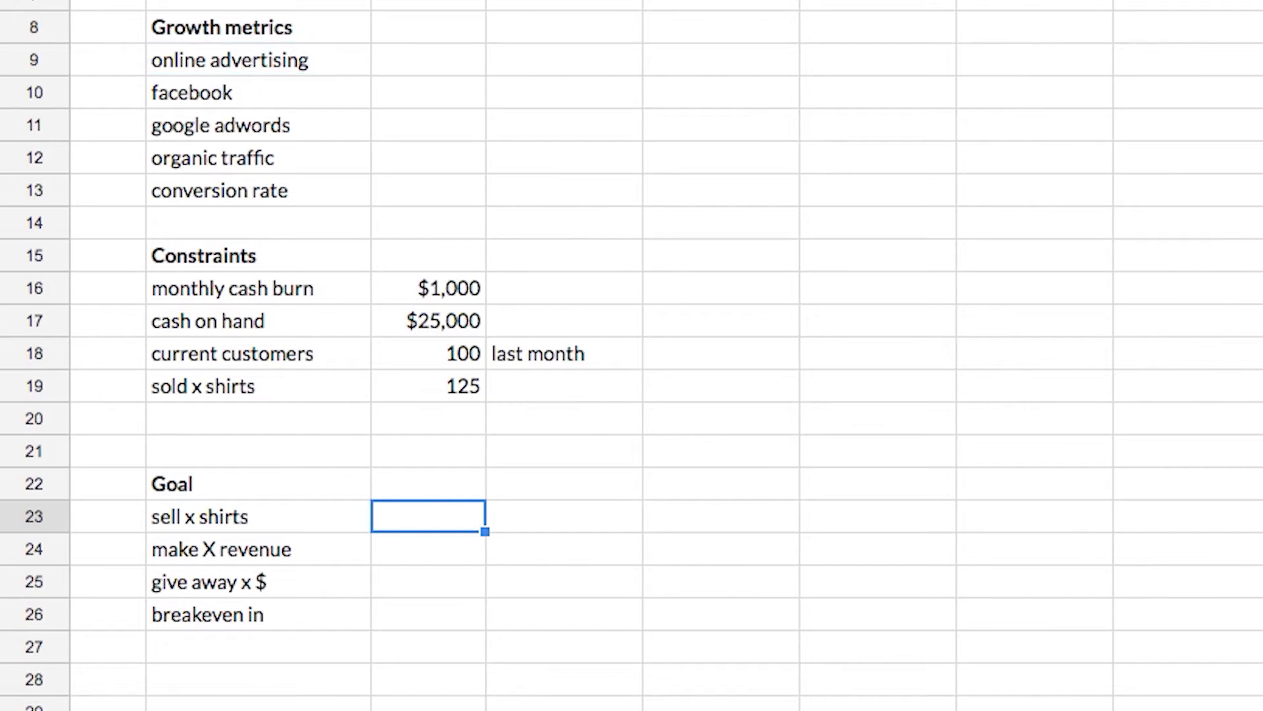
Under Goal, enter 1000 shirts to sell and 250000 revenue, noting "next 12 months" beside the revenue.
{"action": "key", "text": "Return"}
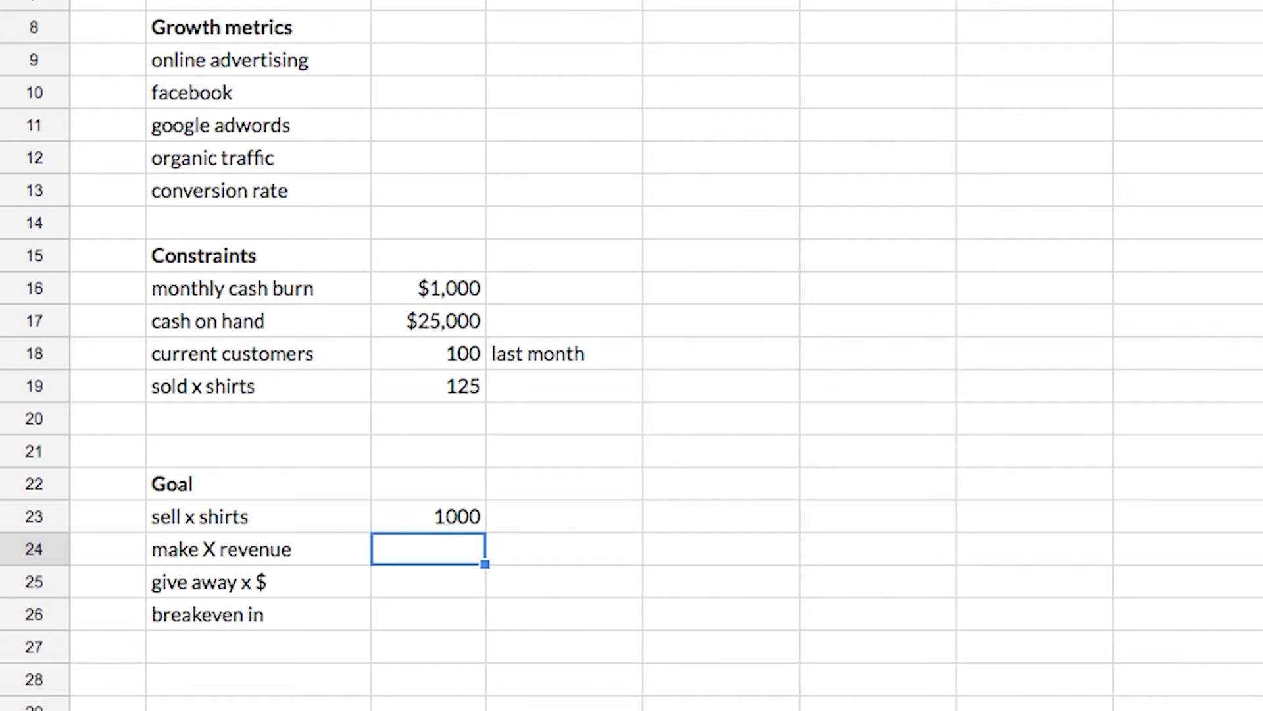
{"action": "type", "text": "250000"}
{"action": "key", "text": "Return"}
{"action": "left_click", "coordinate": [564, 548]}
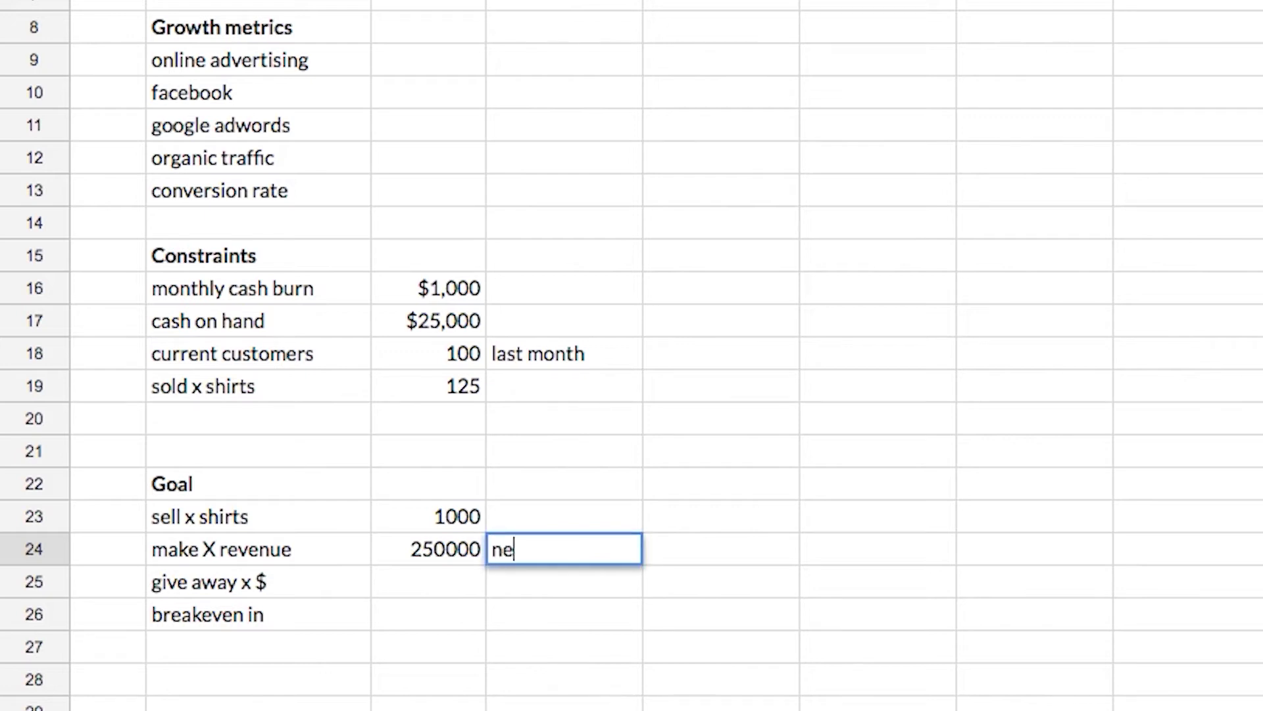
{"action": "type", "text": "next 12 months"}
{"action": "key", "text": "Return"}
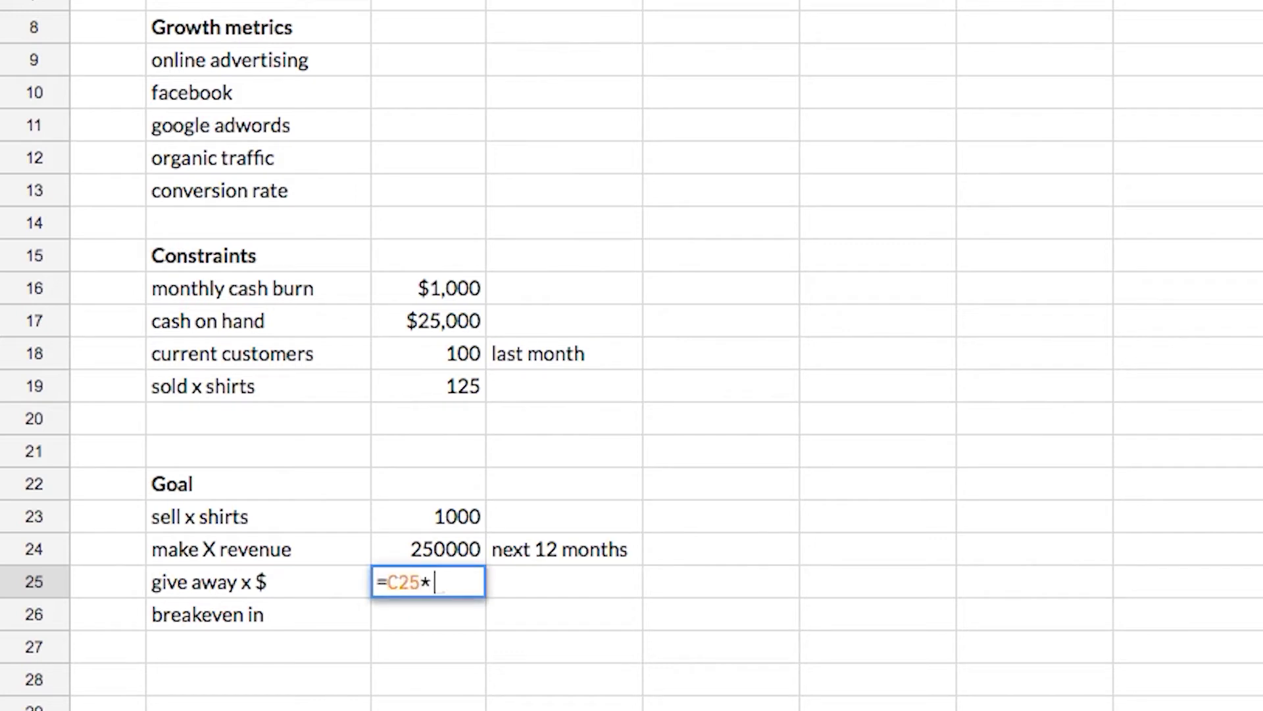
Calculate the give away amount in C25 as the revenue goal times 0.2 with the formula =C24*0.2.
{"action": "type", "text": "="}
{"action": "key", "text": "Up"}
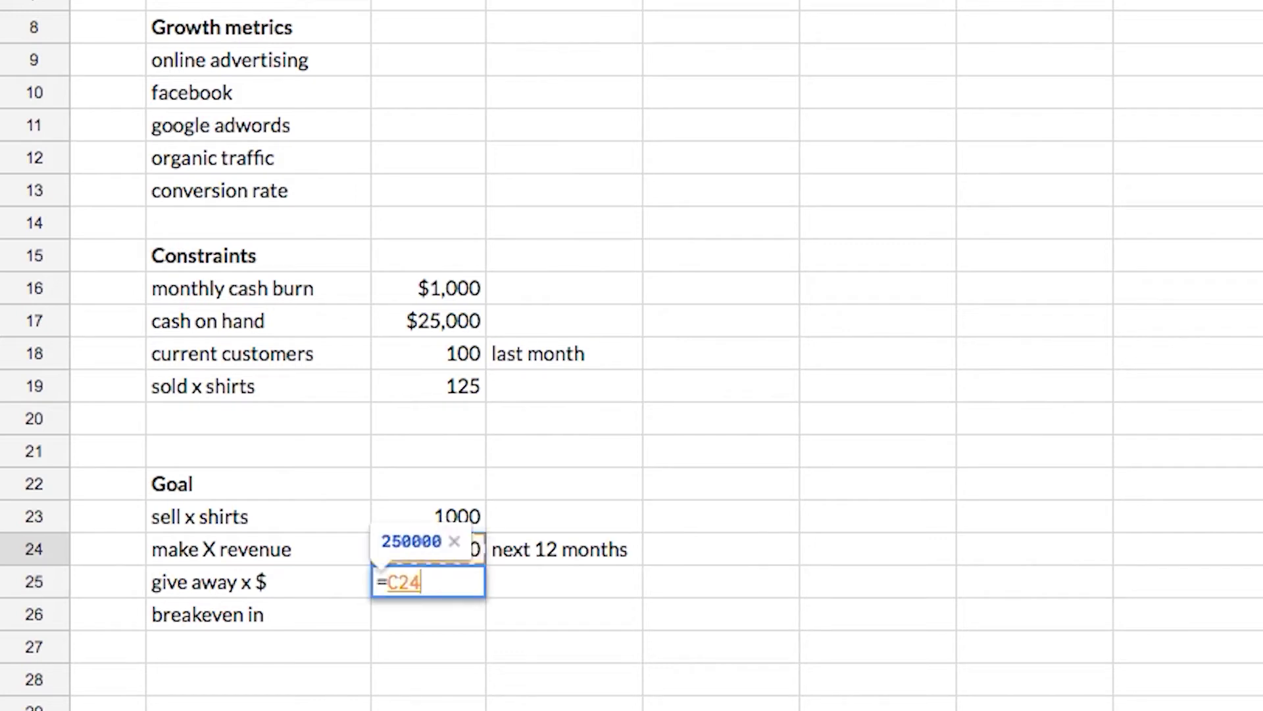
{"action": "type", "text": "*0.2"}
{"action": "key", "text": "Return"}
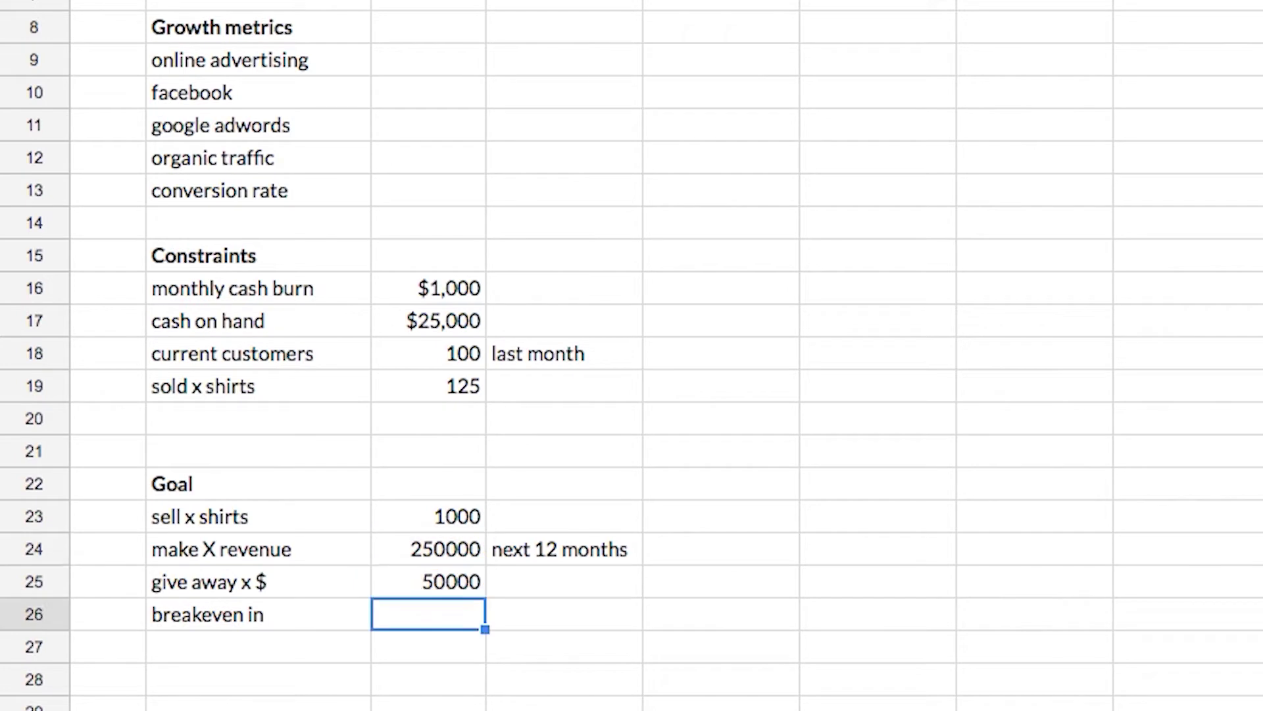
Add the unit note "months" in column D of the breakeven in row.
{"action": "key", "text": "Tab"}
{"action": "type", "text": "months"}
{"action": "key", "text": "Return"}
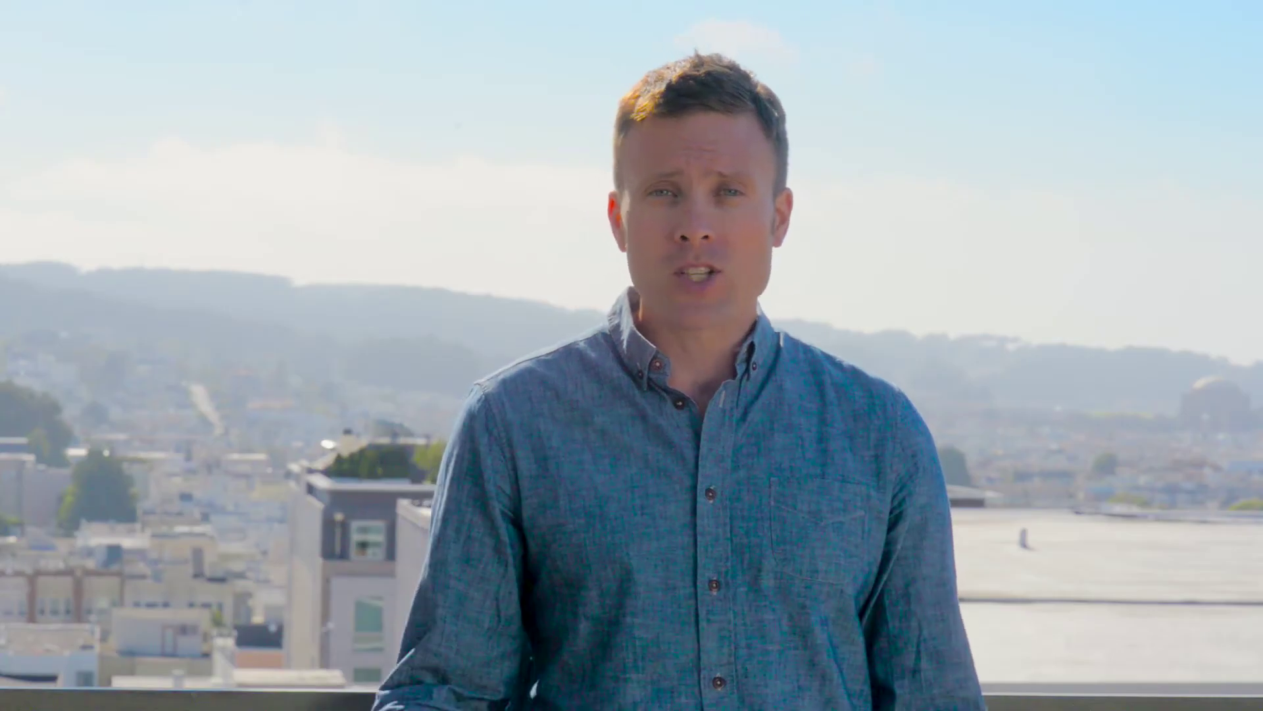